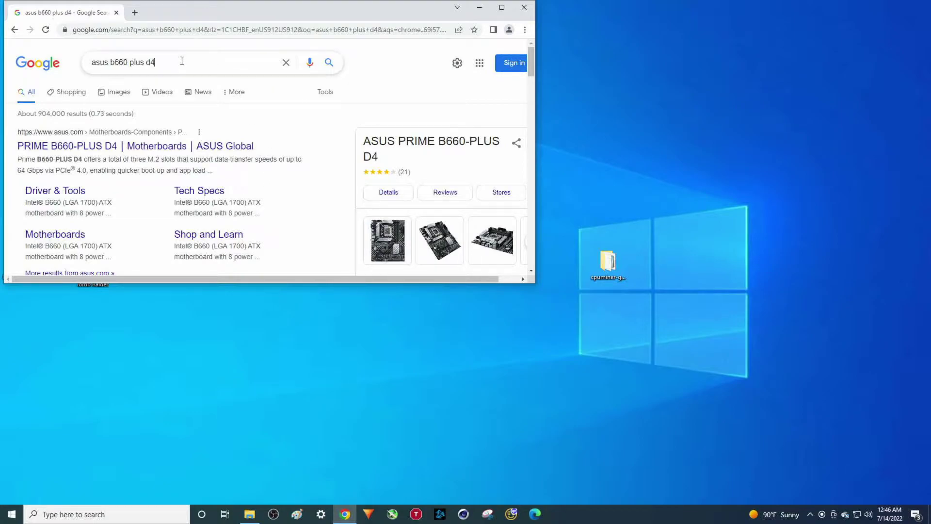
Open the 'PRIME B660-PLUS D4 | Motherboards | ASUS Global' result and accept the cookie notice.
drag(182, 61, 93, 72)
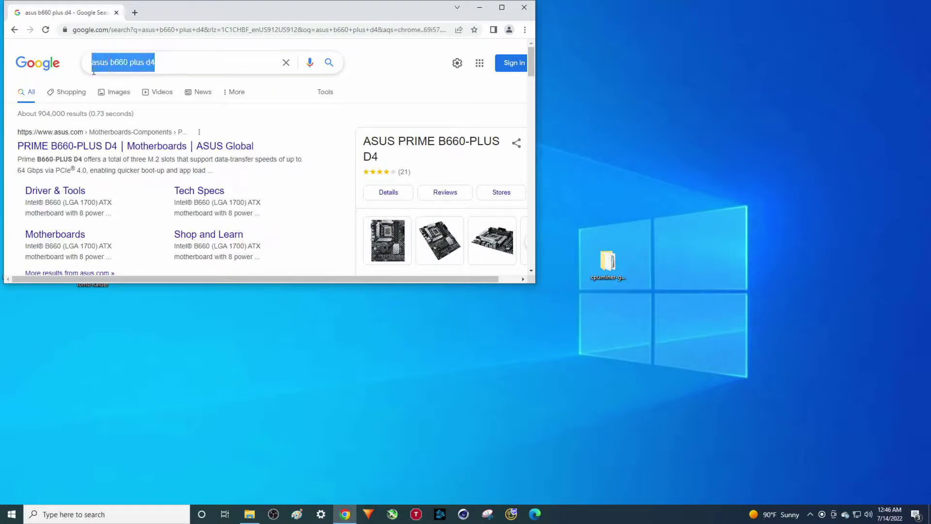
click(81, 151)
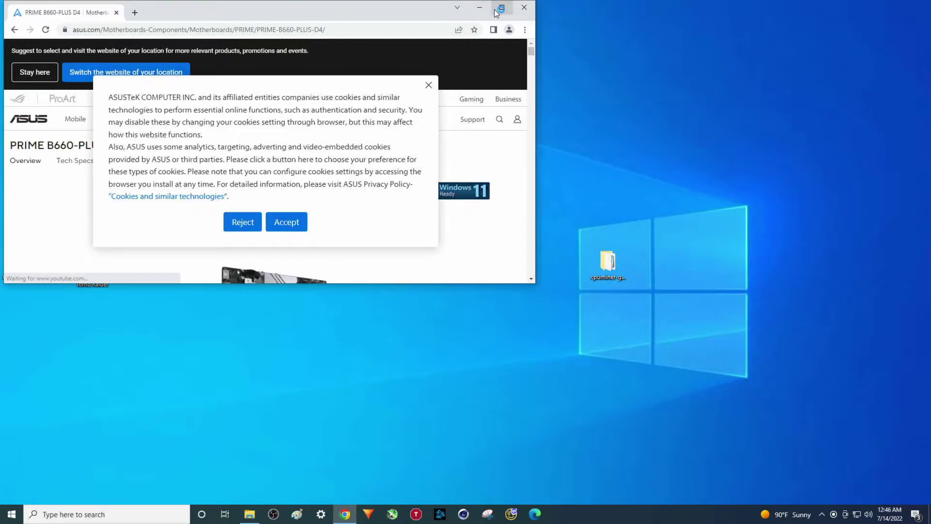
click(284, 224)
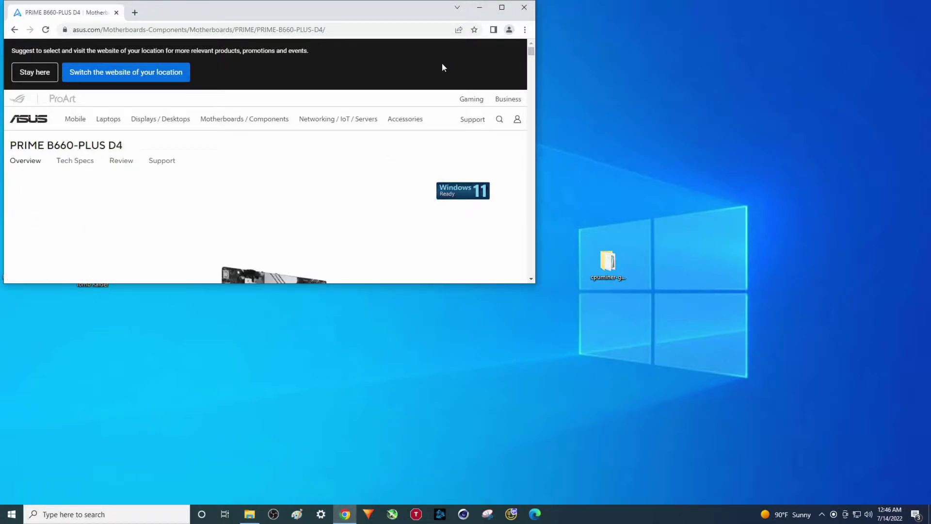
Maximize the Chrome window.
click(502, 7)
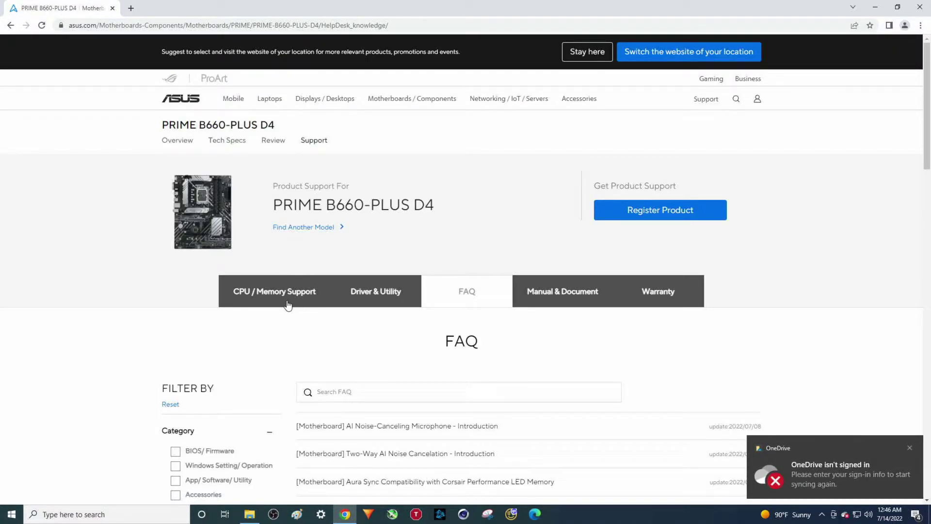
Show all BIOS releases under Driver & Utility > BIOS & FIRMWARE, from 1603 back to 0418.
click(362, 293)
scroll(362, 289, down, 3)
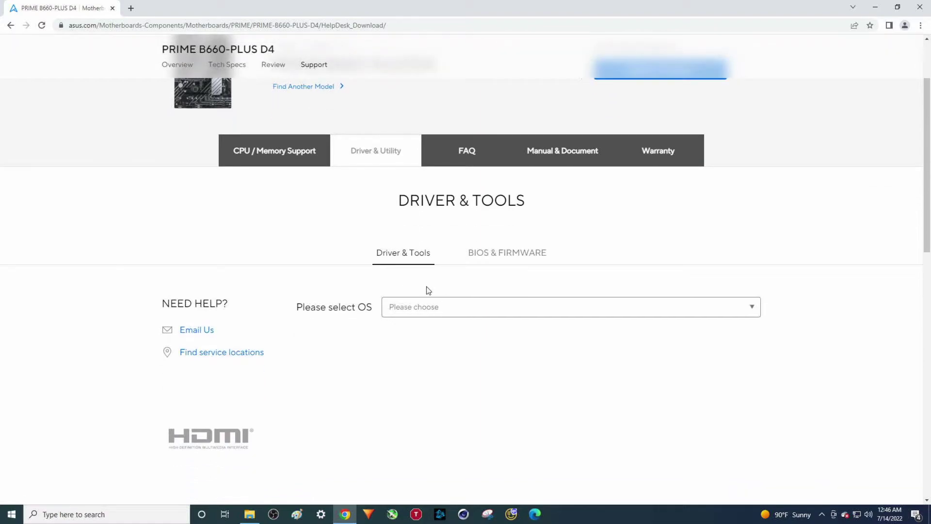
click(485, 261)
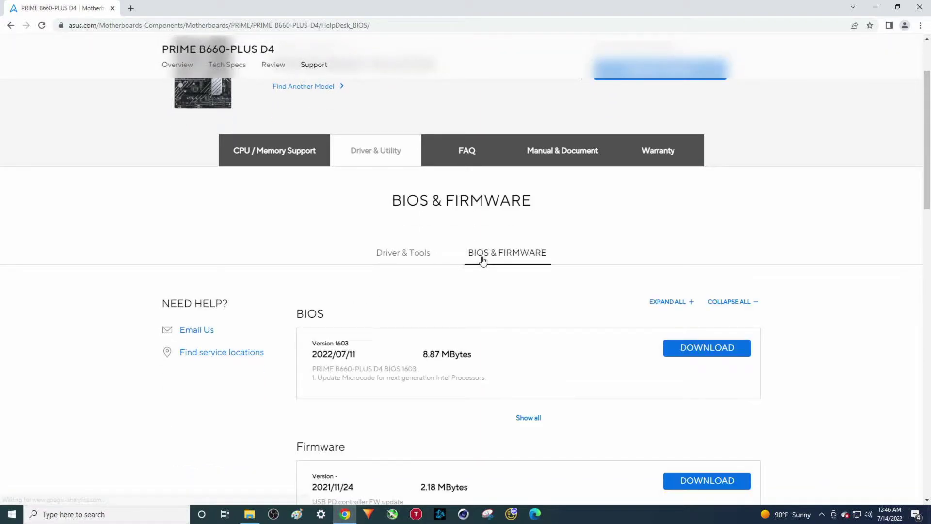
scroll(360, 294, down, 3)
scroll(360, 294, down, 1)
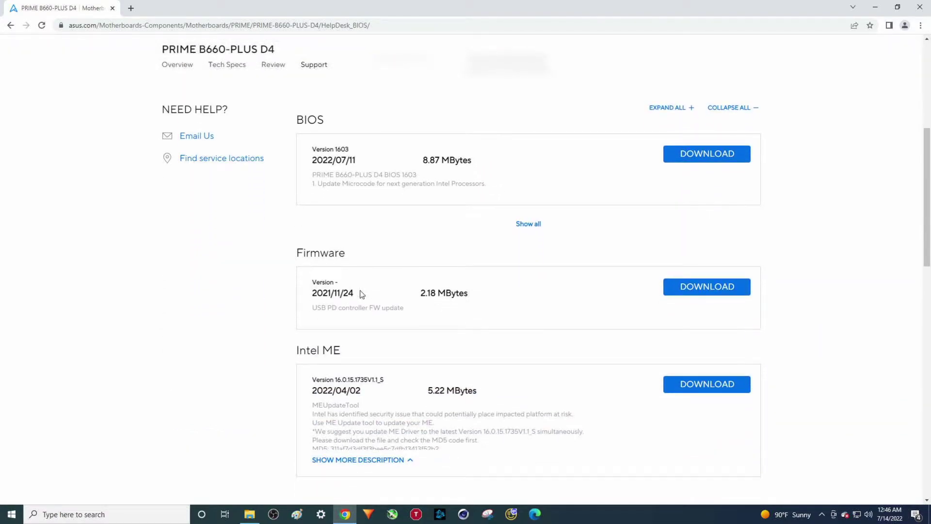
click(531, 224)
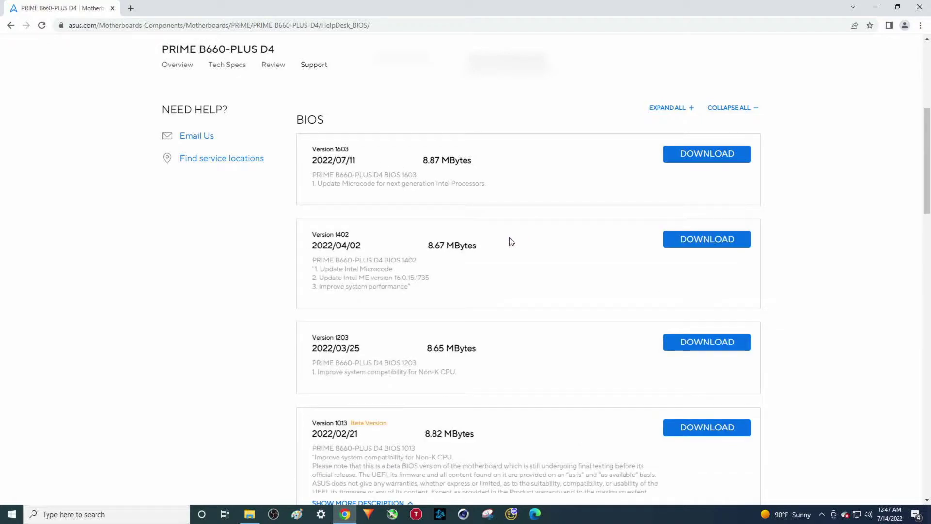
scroll(287, 328, down, 2)
scroll(286, 328, down, 7)
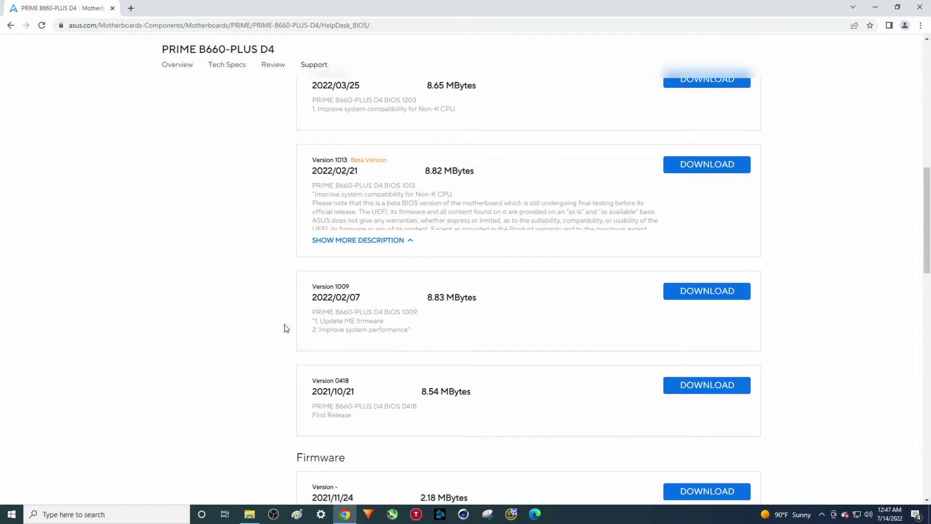
scroll(286, 329, down, 1)
scroll(291, 316, up, 3)
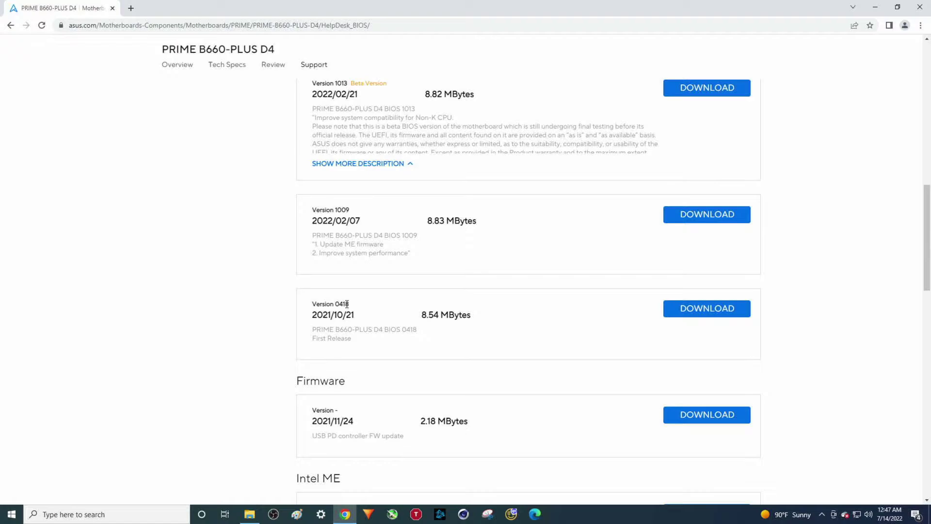
Launch System Information via 'sysin', confirm BIOS version 0418, then minimize it.
click(127, 513)
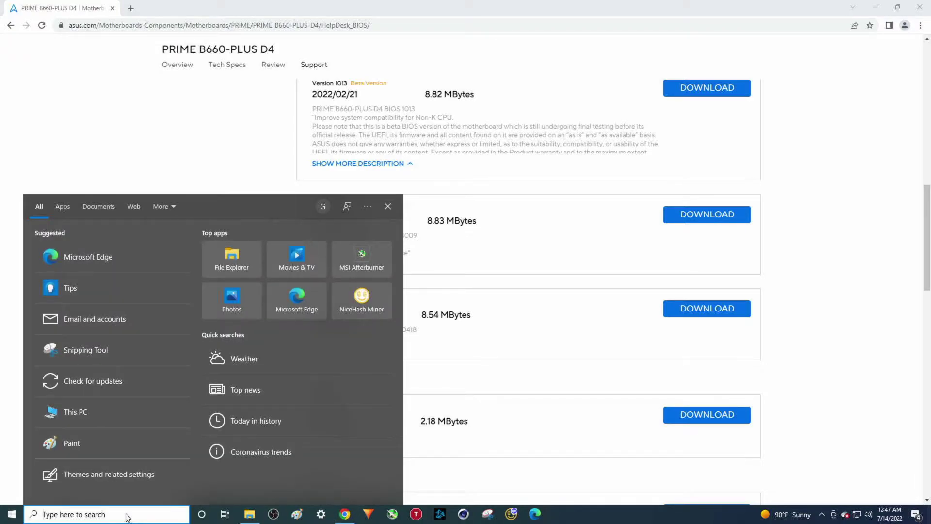
text(sysin)
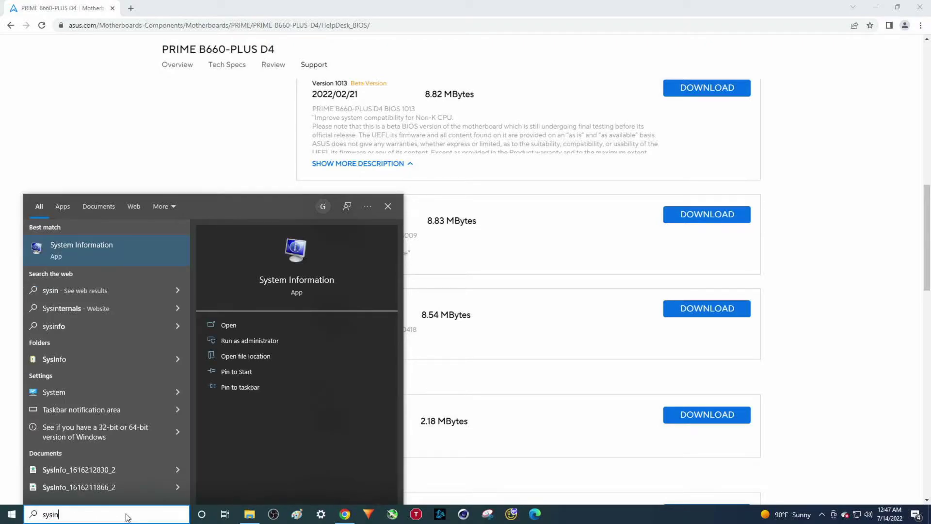
key(Return)
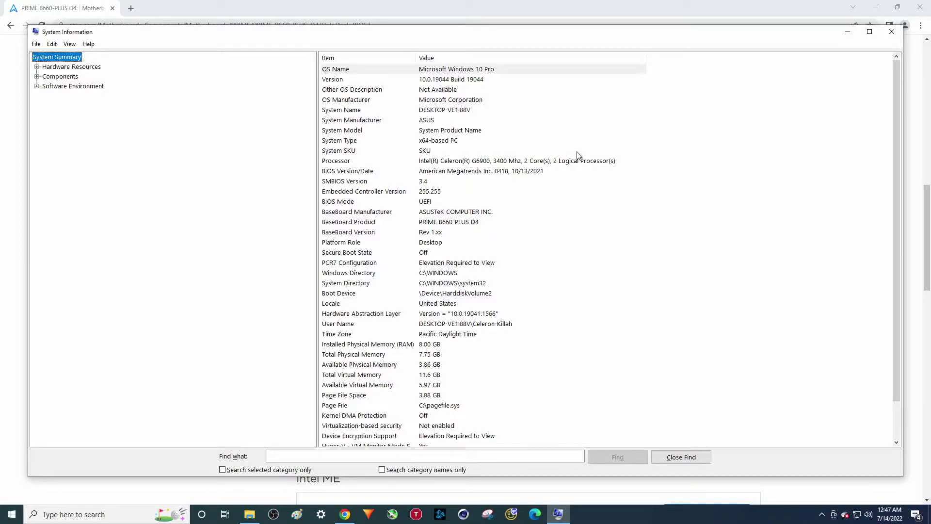
click(847, 31)
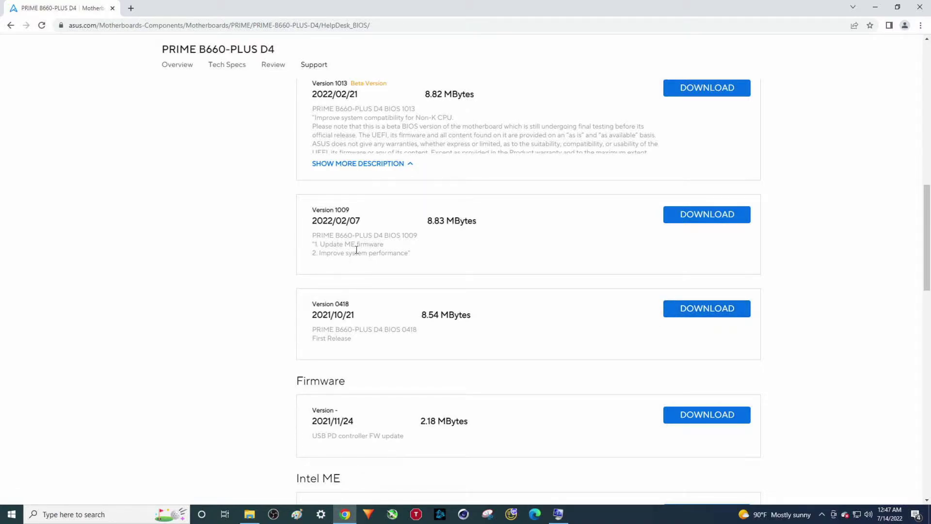
Expand the Version 1013 Beta description and scroll the list up to version 1603.
scroll(367, 260, up, 2)
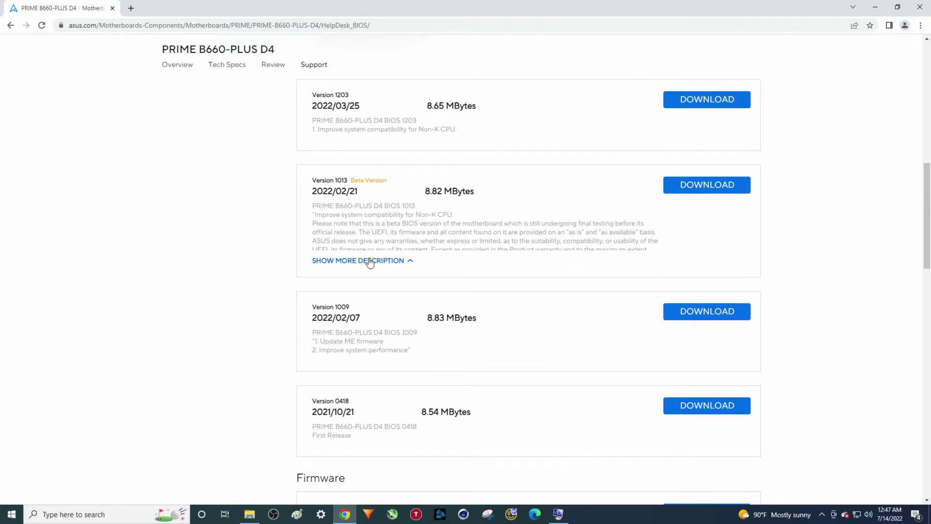
click(373, 262)
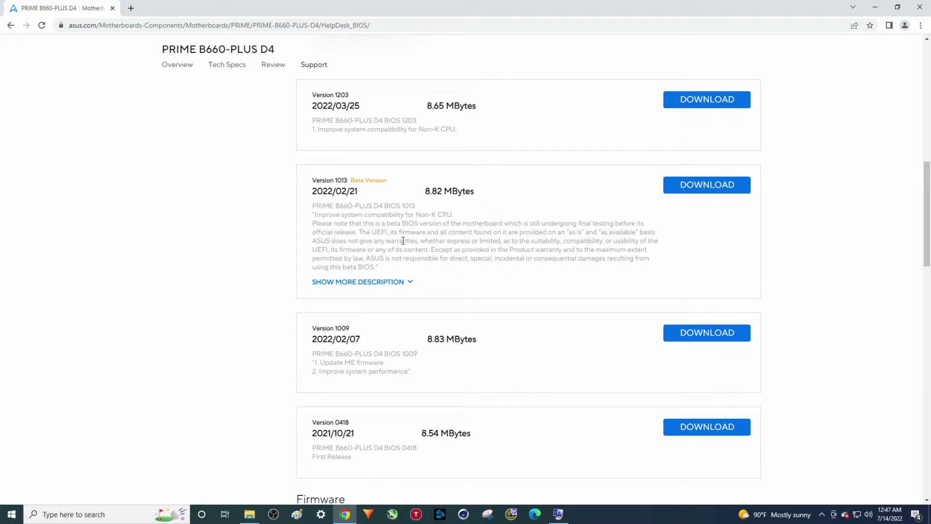
scroll(444, 242, up, 2)
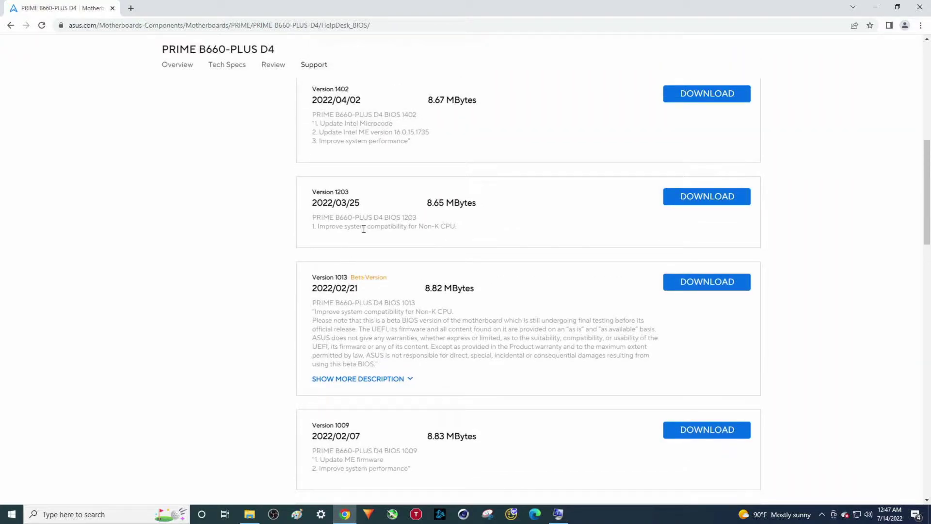
scroll(364, 228, up, 3)
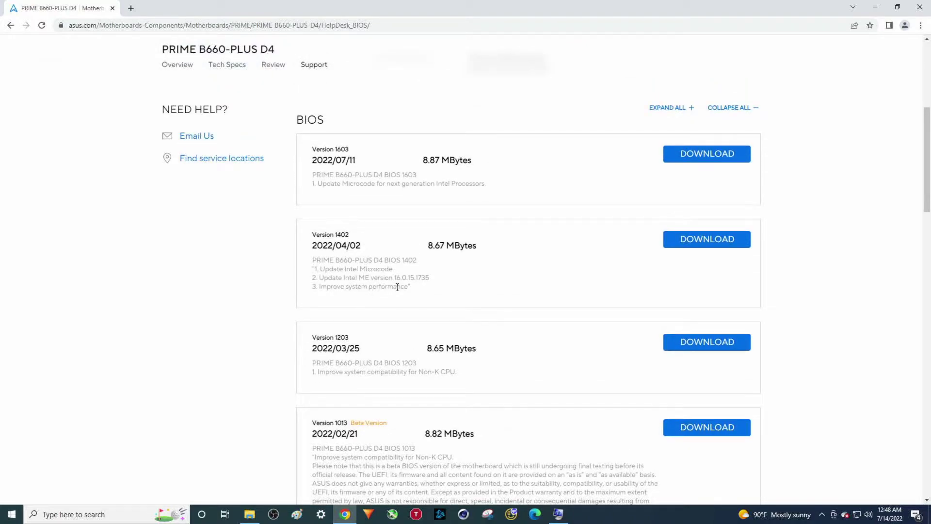
scroll(401, 288, up, 1)
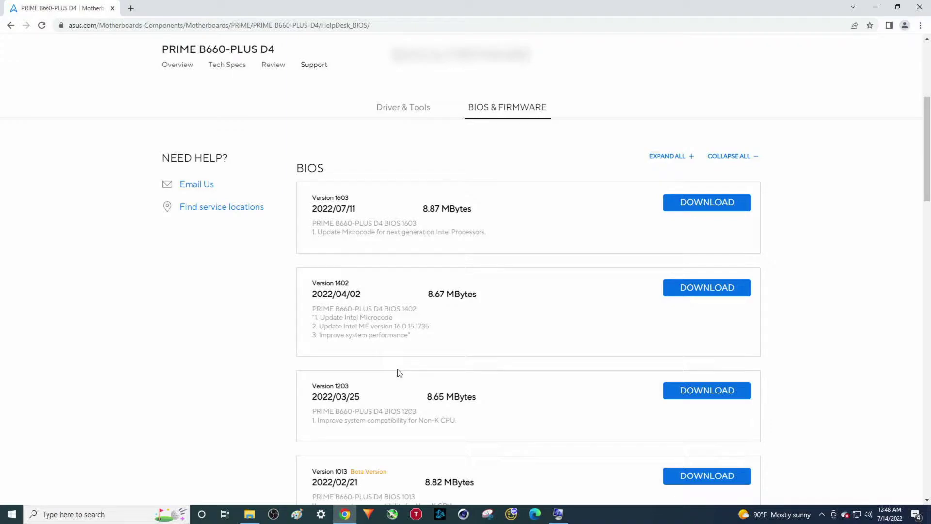
scroll(394, 362, down, 3)
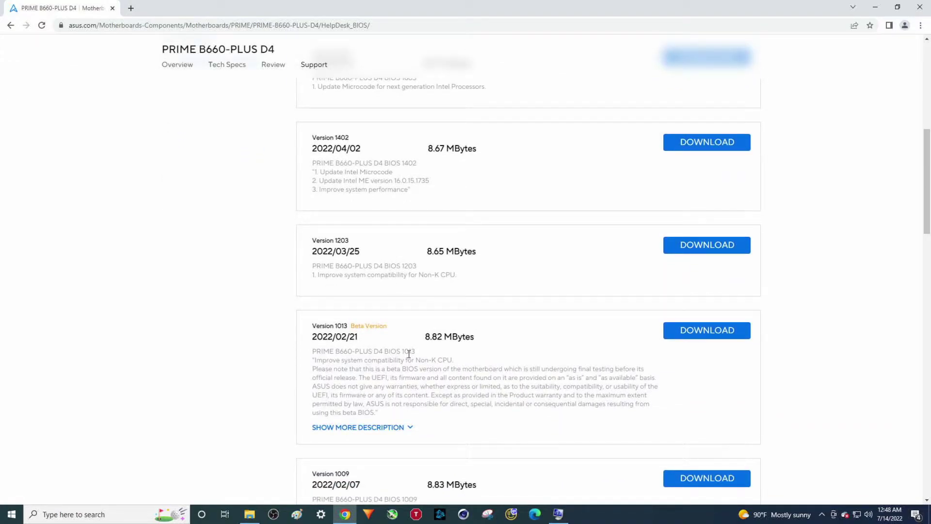
scroll(426, 424, up, 4)
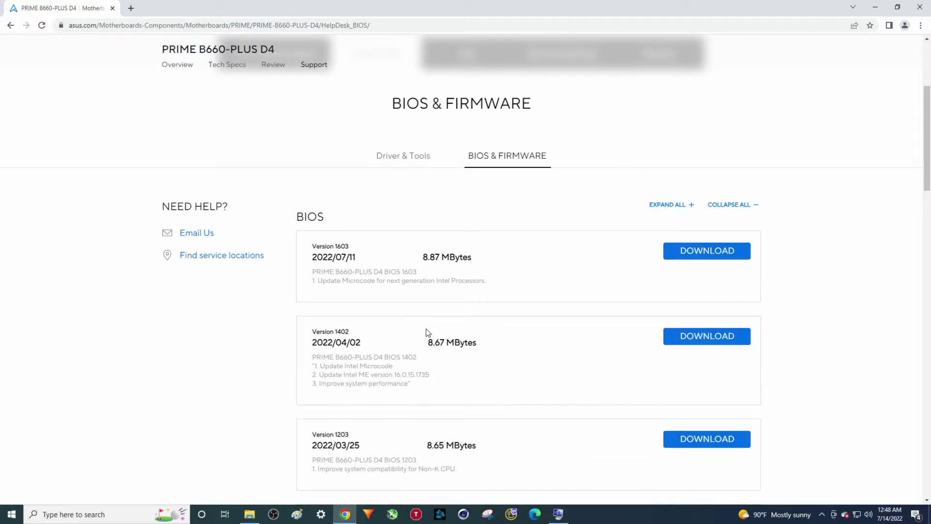
scroll(427, 323, down, 2)
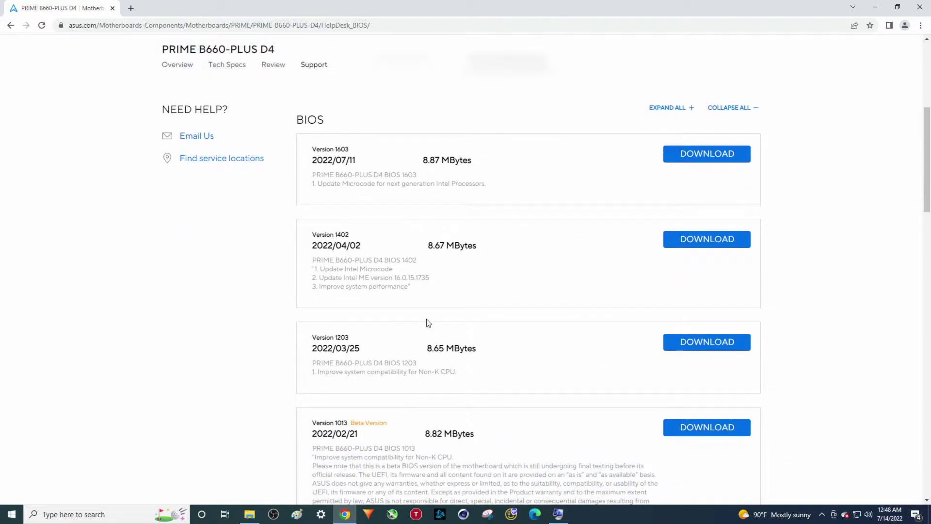
Download the version 1603 BIOS zip and show it in the Downloads folder.
scroll(433, 298, up, 3)
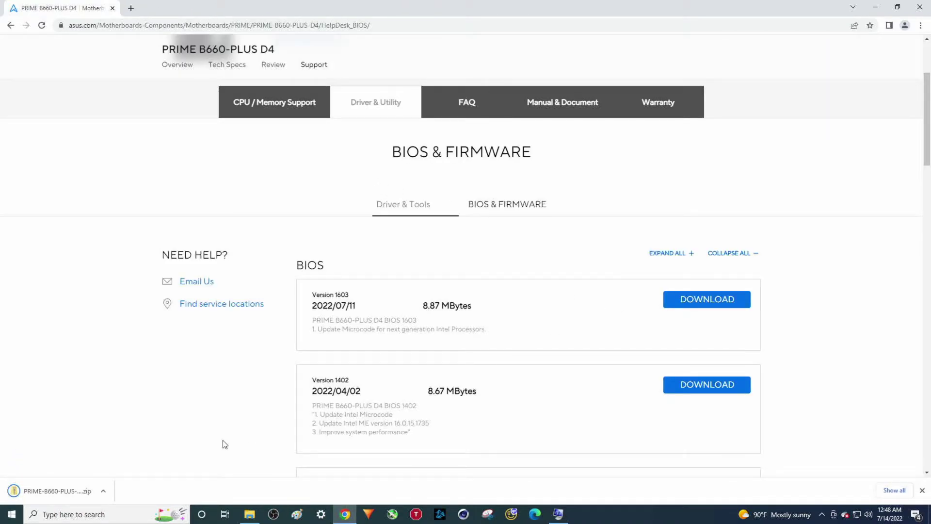
click(102, 495)
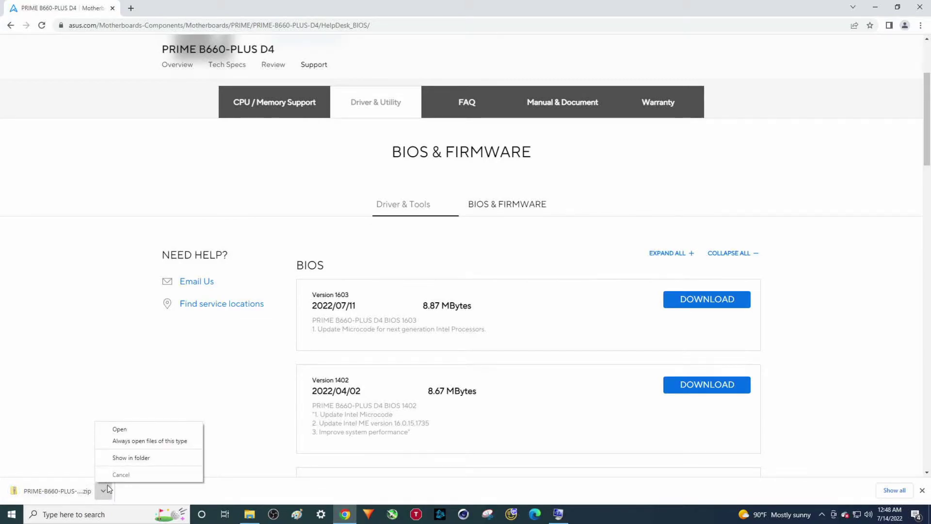
click(133, 456)
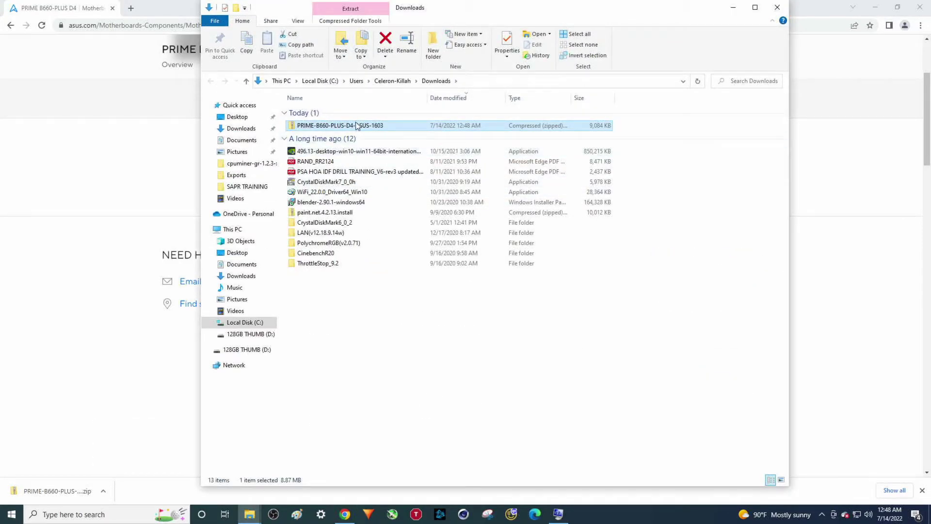
Extract All the 1603 BIOS zip into a folder in Downloads.
right_click(354, 126)
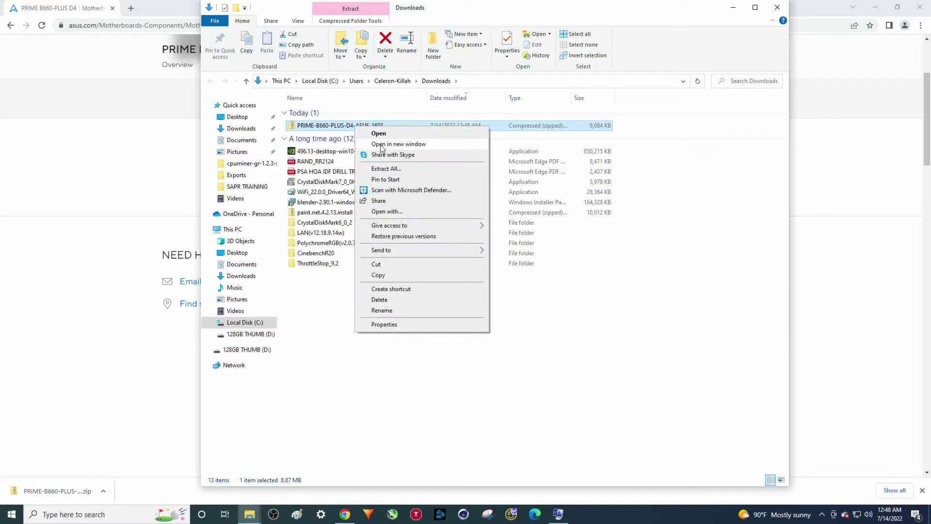
click(405, 170)
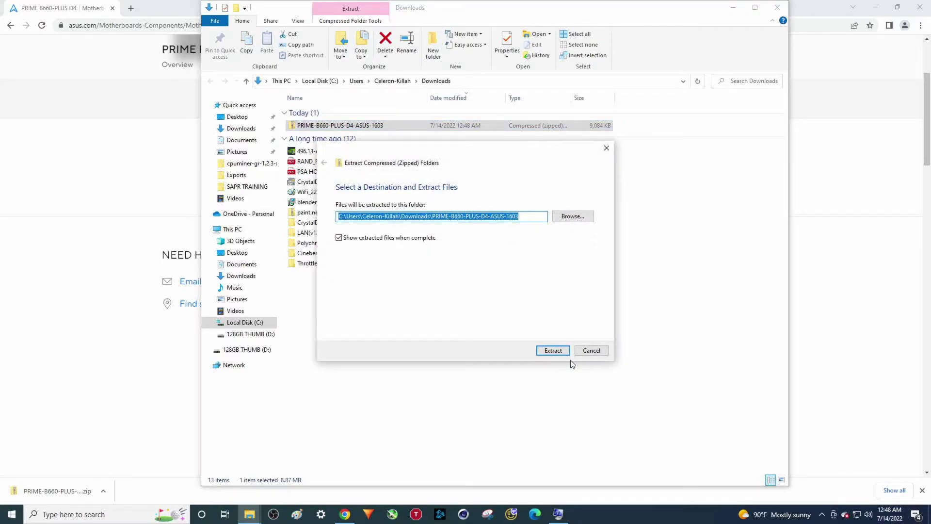
click(554, 350)
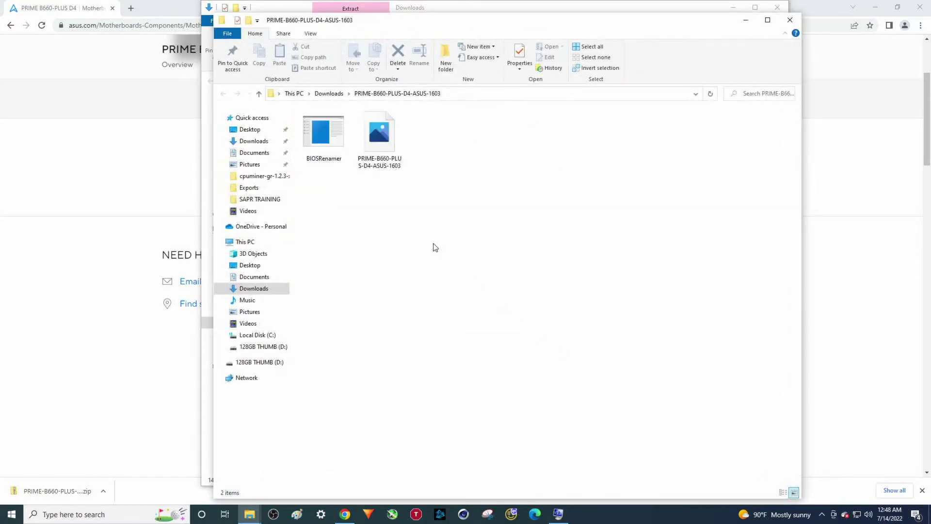
Run BIOSRenamer so the BIOS file becomes PB660PD4.CAP, then select it.
double_click(321, 137)
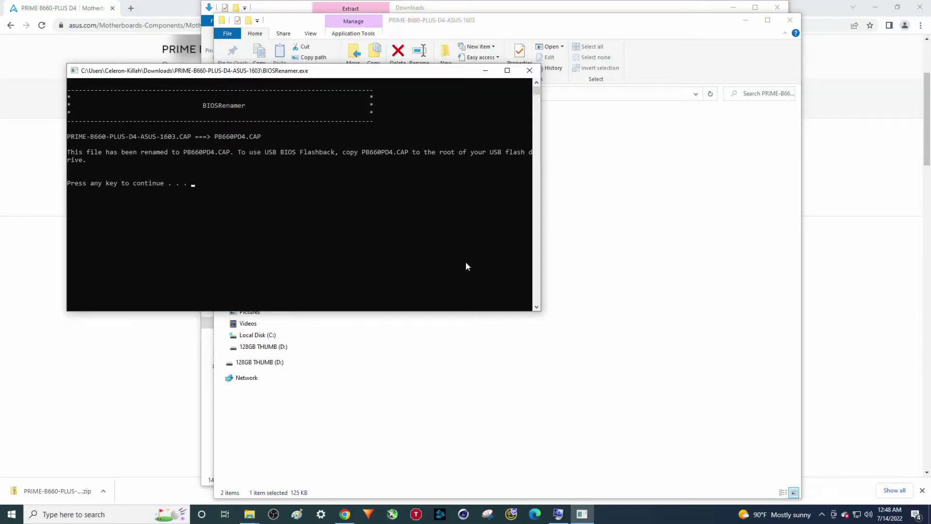
key(Return)
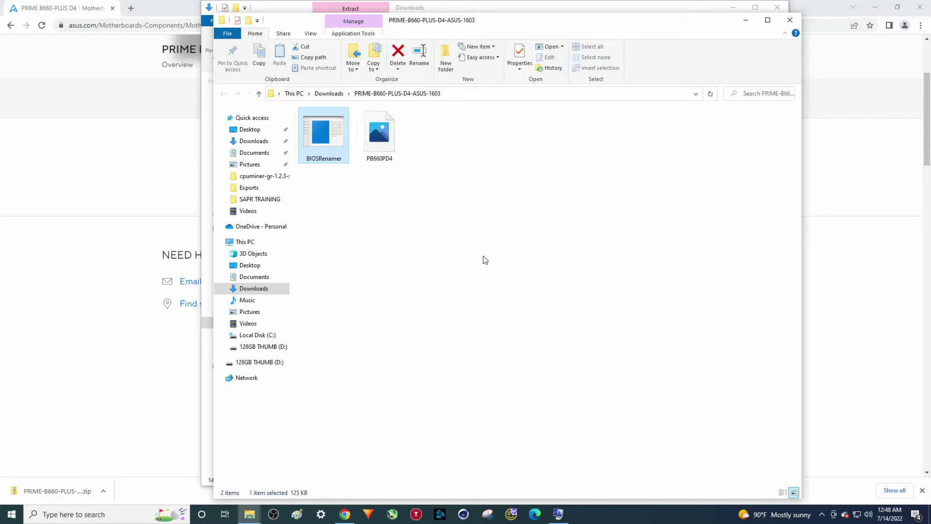
click(382, 137)
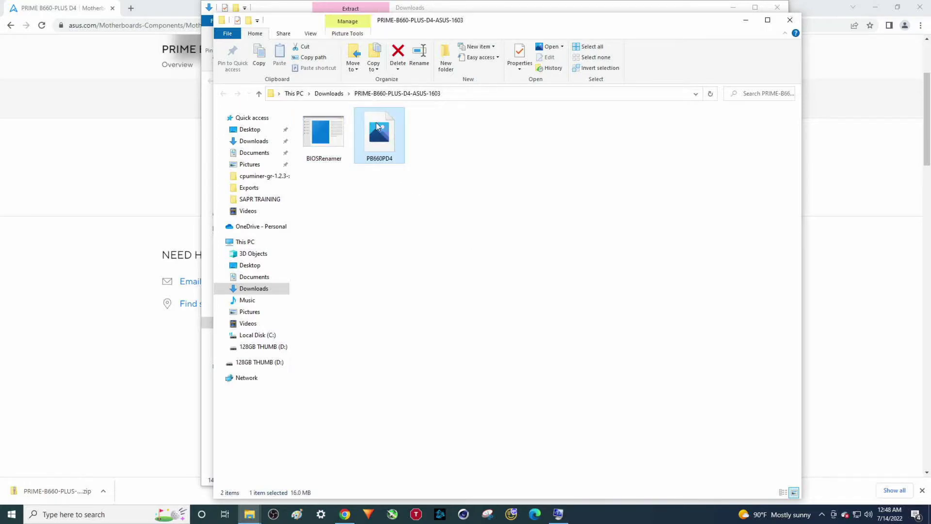
Copy the PRIME-B660-PLUS-D4-ASUS-1603 folder onto 128GB THUMB (D:) and check its NTFS format.
click(329, 94)
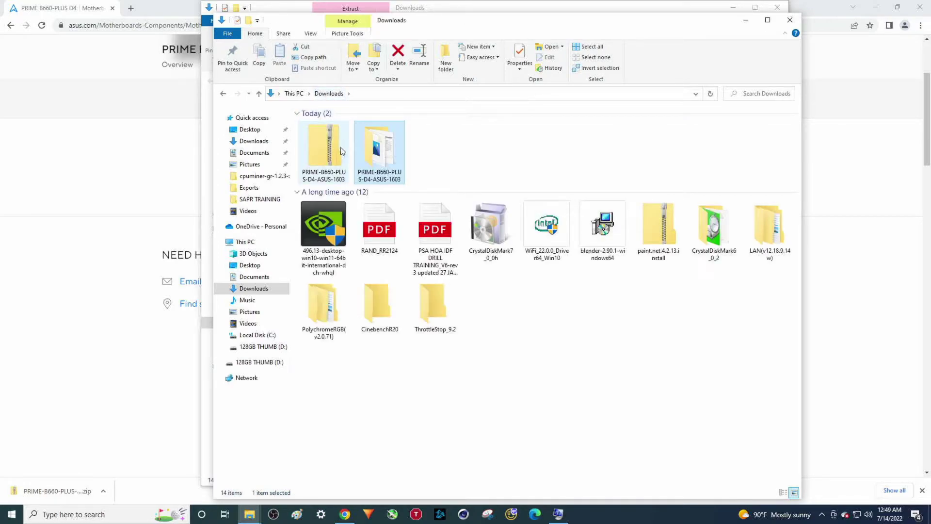
right_click(381, 148)
click(407, 304)
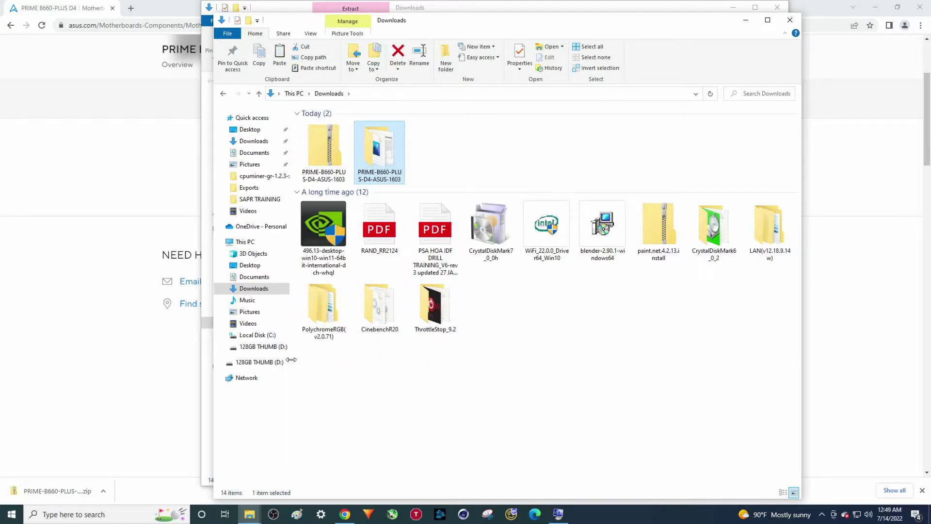
click(260, 347)
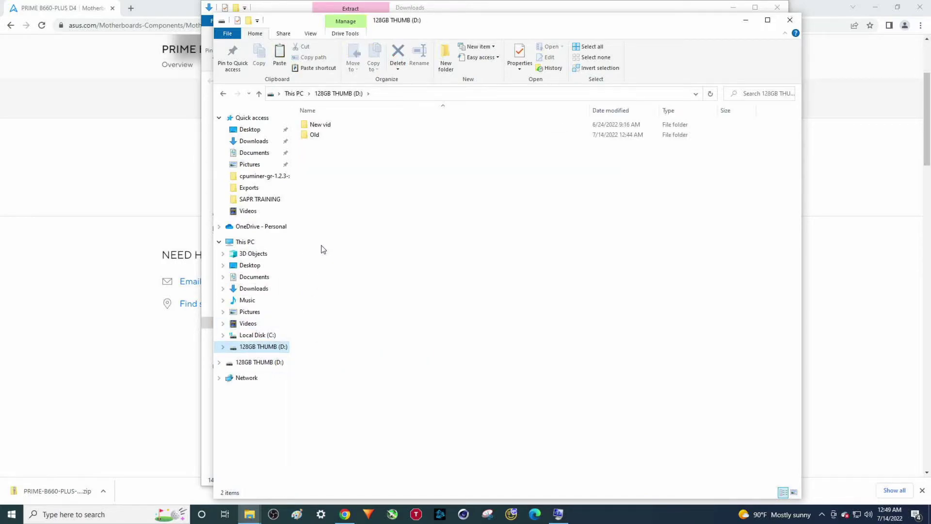
right_click(353, 176)
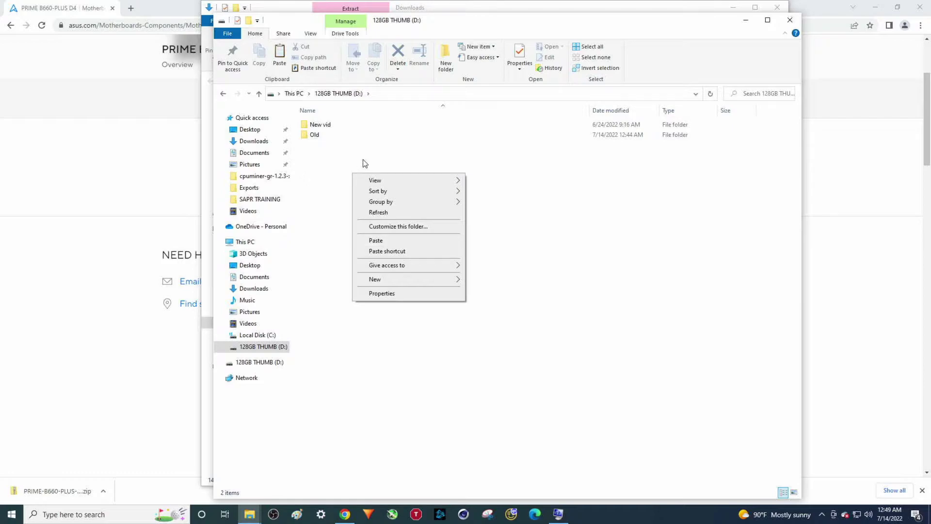
click(395, 241)
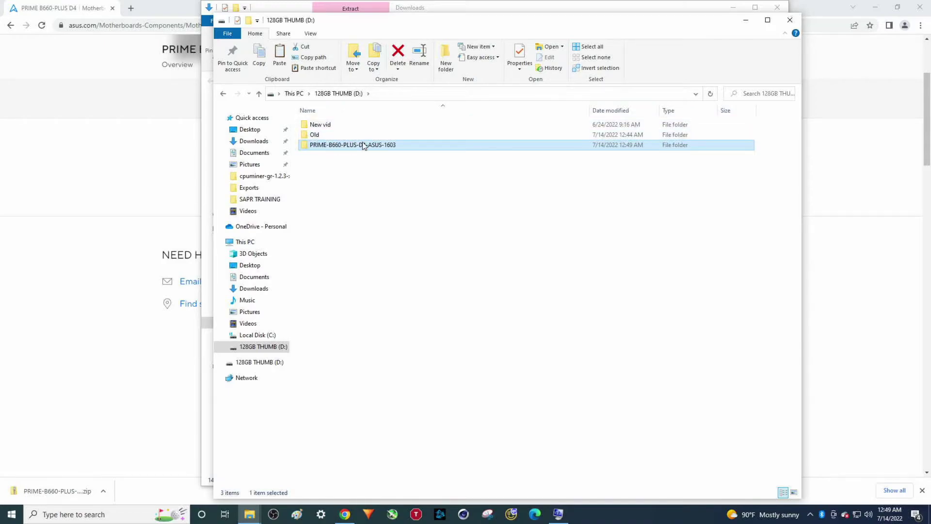
right_click(265, 353)
click(294, 341)
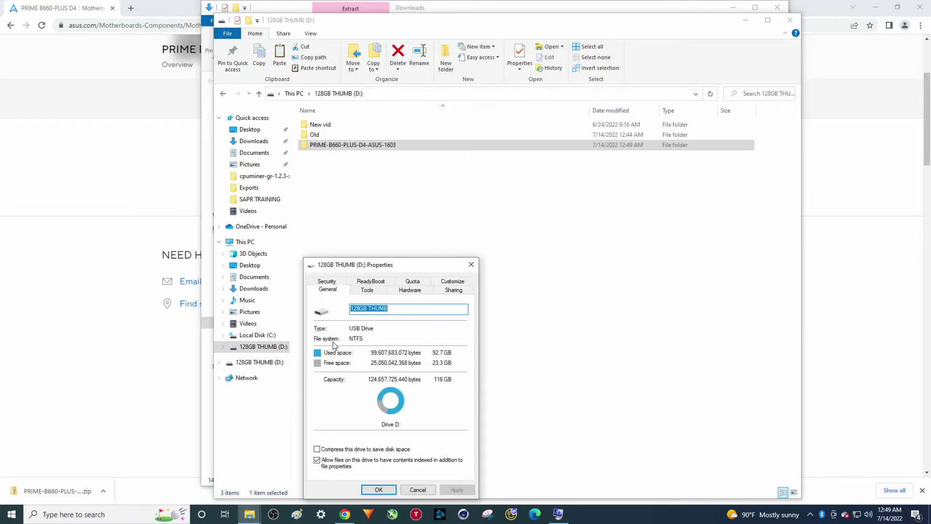
Cancel the drive's Properties dialog and clear the folder selection.
click(416, 490)
click(416, 236)
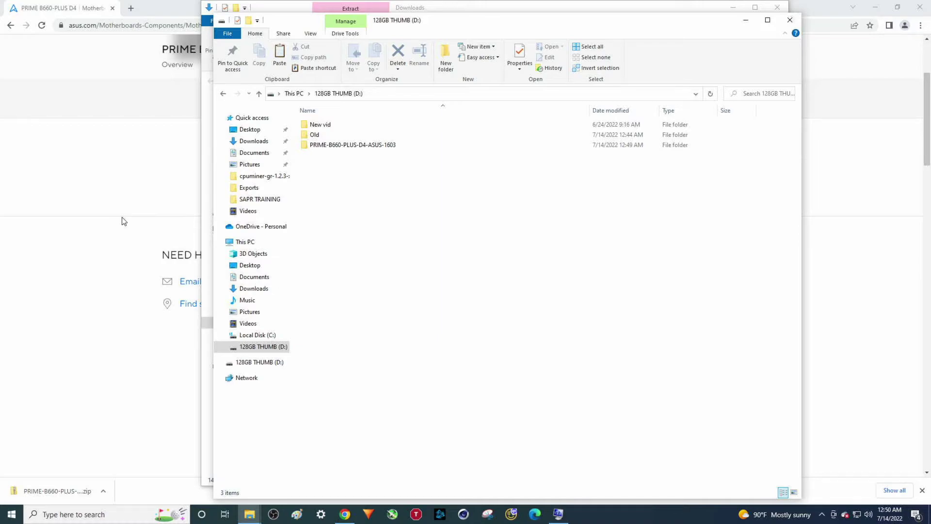
Bring the ASUS support page forward, then choose Restart from the Start menu's Power options.
click(132, 190)
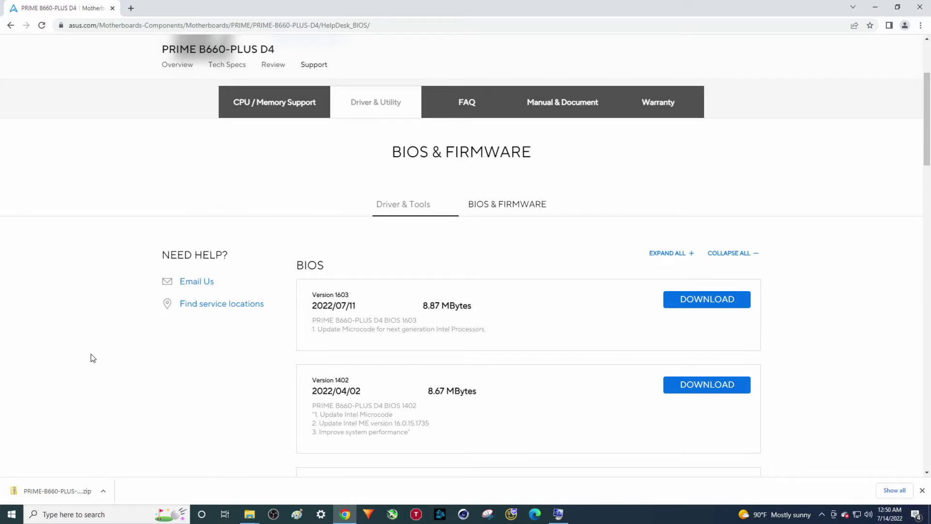
click(12, 516)
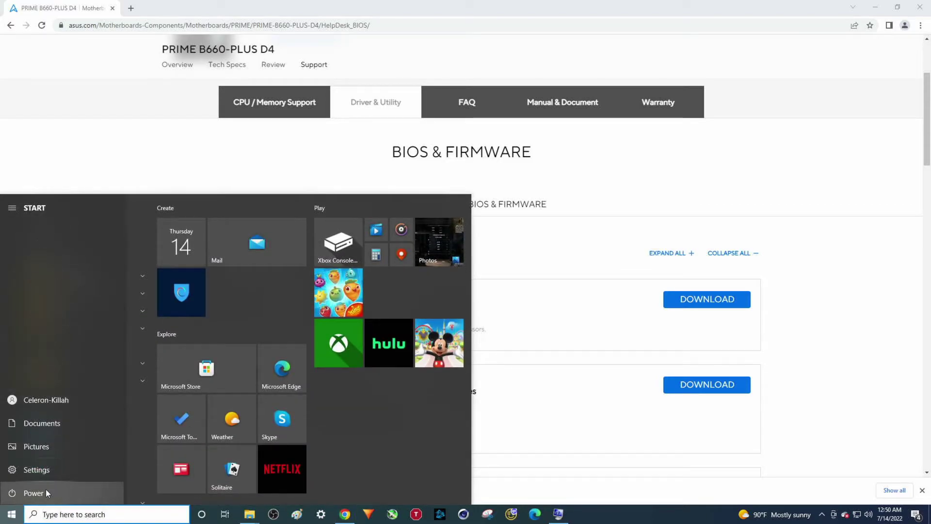
click(46, 491)
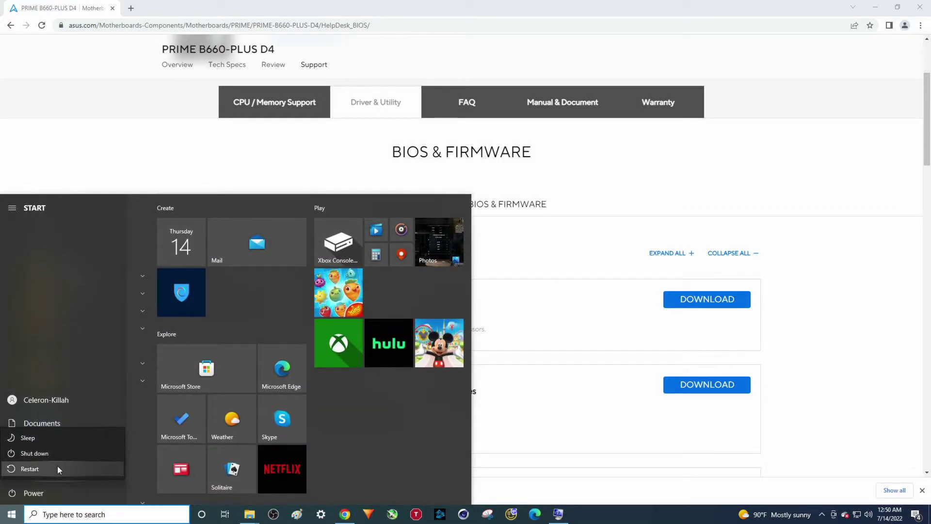
click(57, 469)
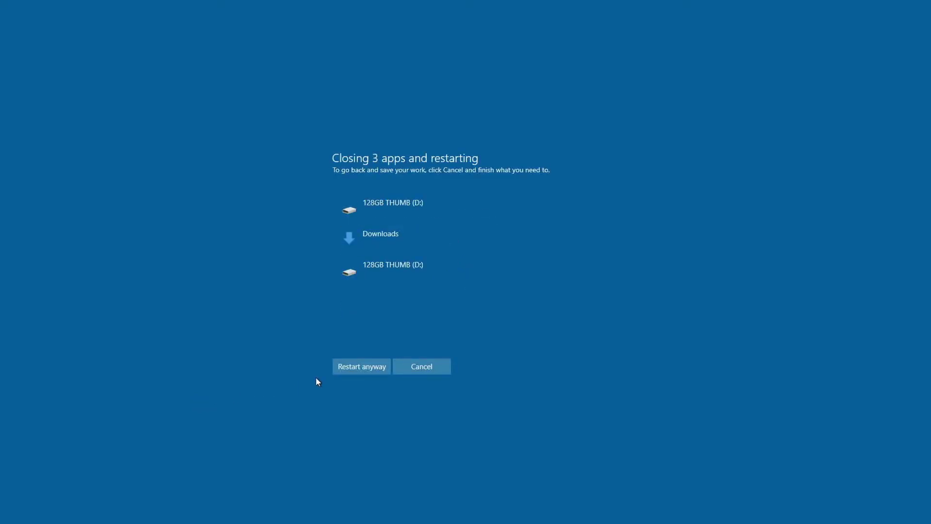
Choose Restart anyway so the 3 open apps close and the PC reboots.
click(342, 366)
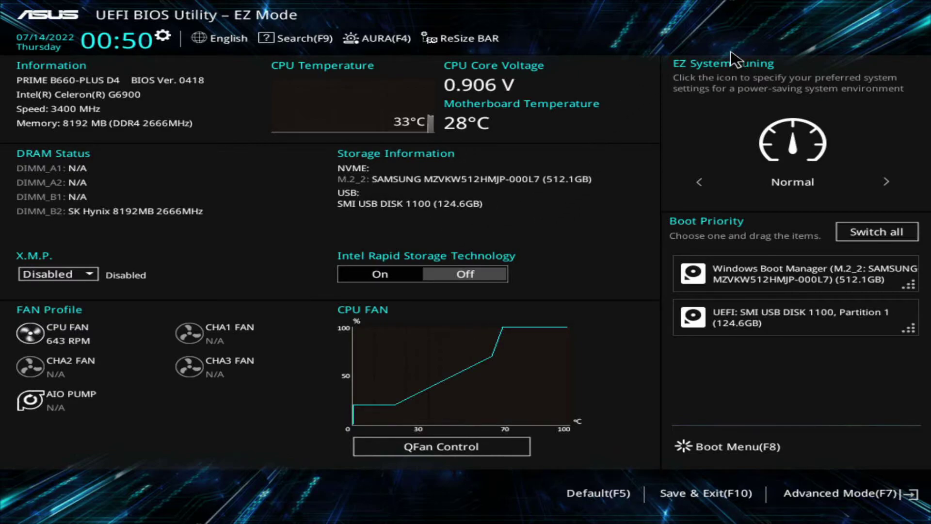
Switch the BIOS from EZ Mode to Advanced Mode and show the Tool page.
click(857, 495)
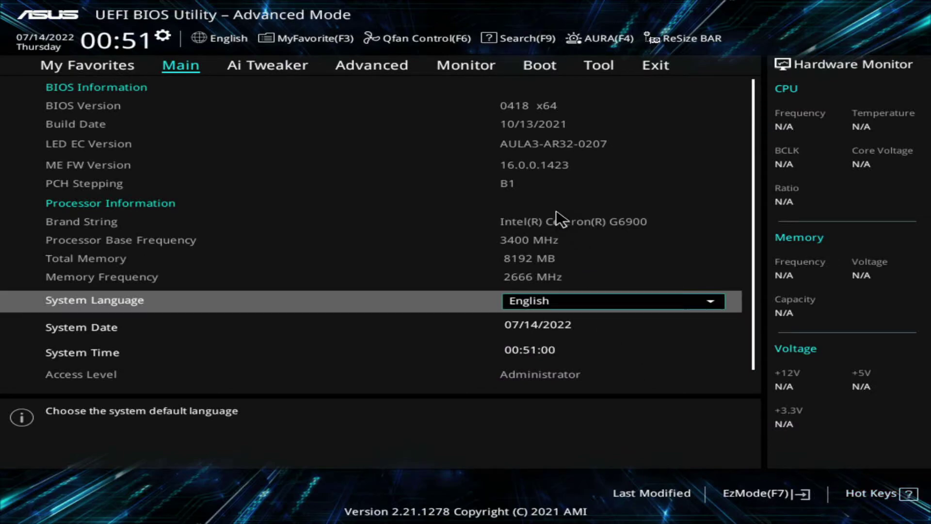
click(602, 71)
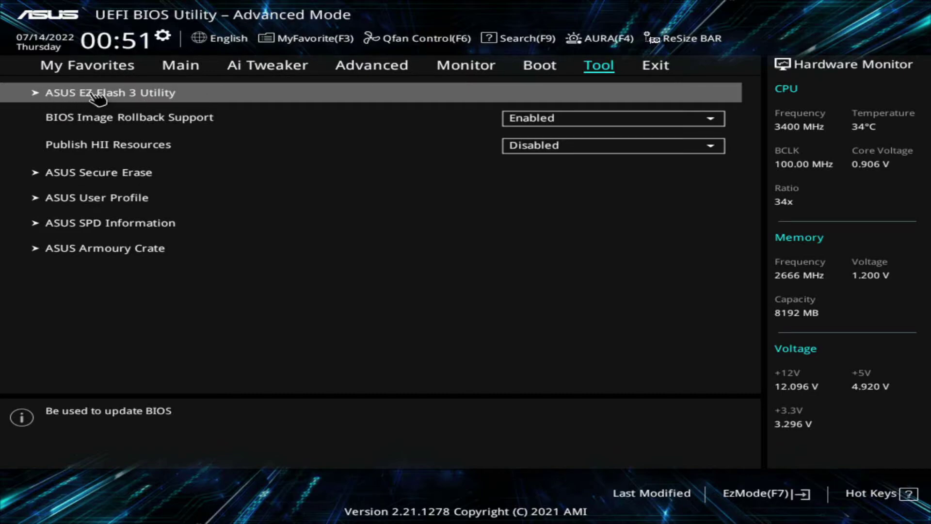
Launch ASUS EZ Flash 3 and browse past fs1 and fs2 to the fs3 thumb drive.
click(155, 102)
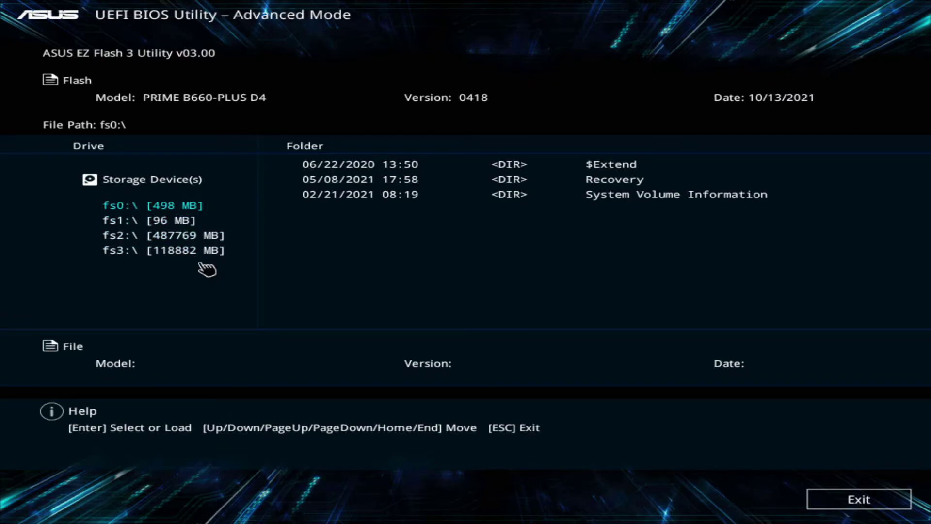
click(173, 222)
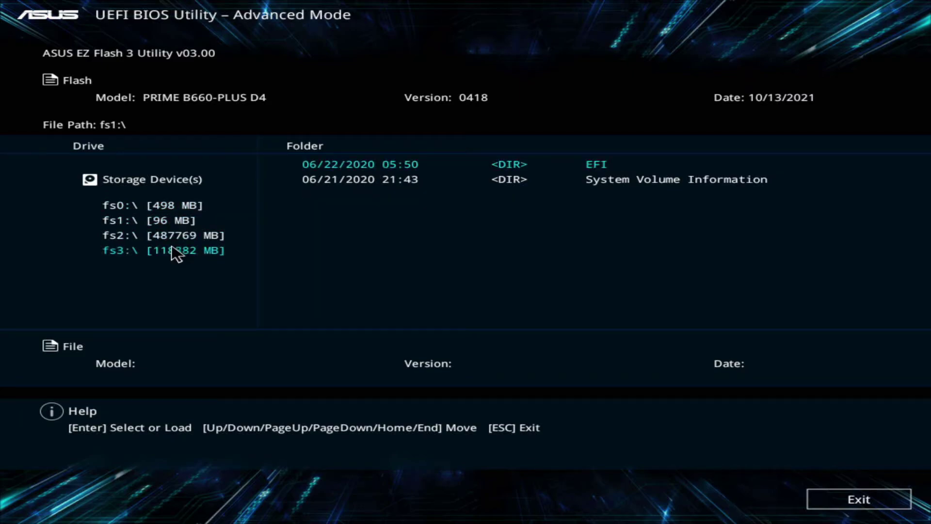
click(182, 237)
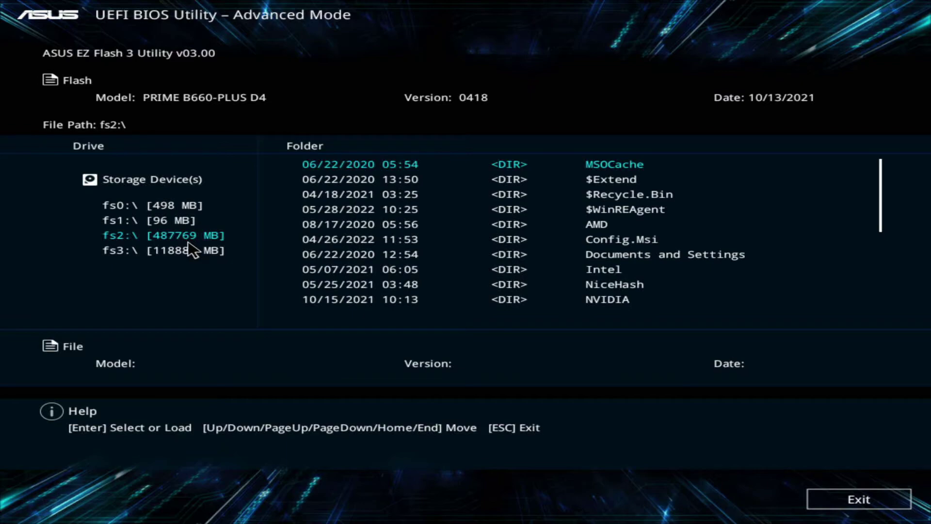
click(191, 252)
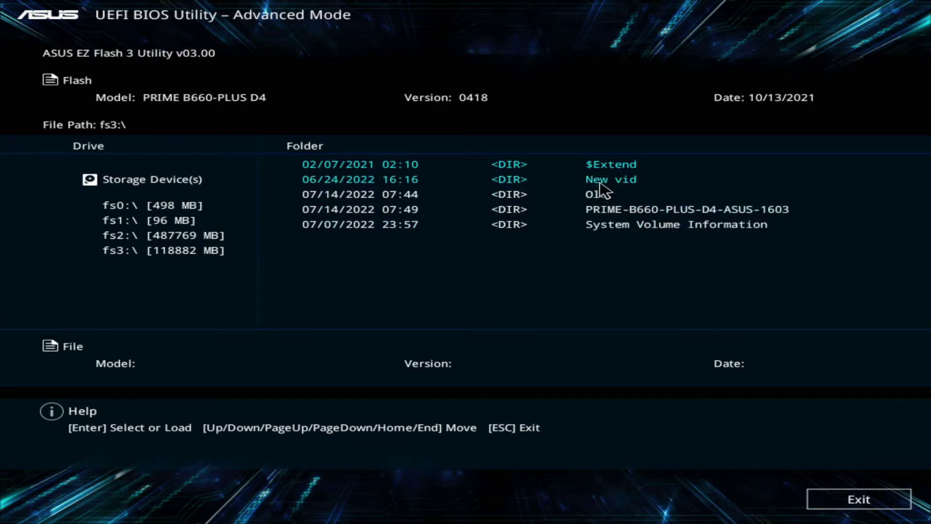
Pick PB660PD4.CAP from the PRIME-B660-PLUS-D4-ASUS-1603 folder and accept the BitLocker and read-file prompts.
click(620, 211)
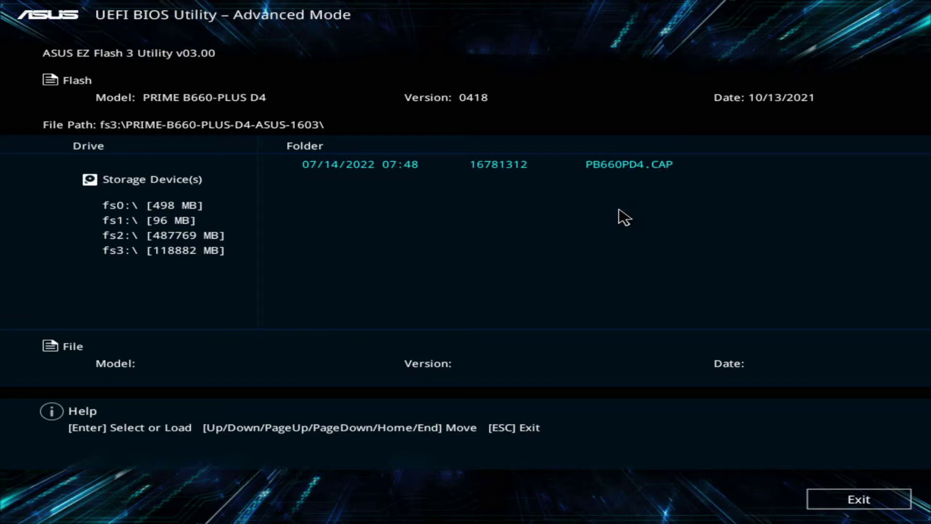
click(630, 164)
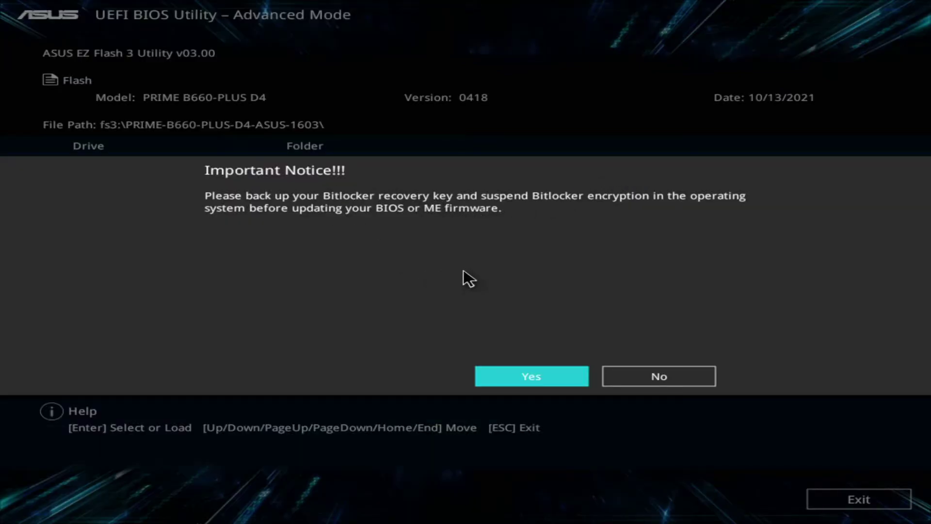
click(532, 386)
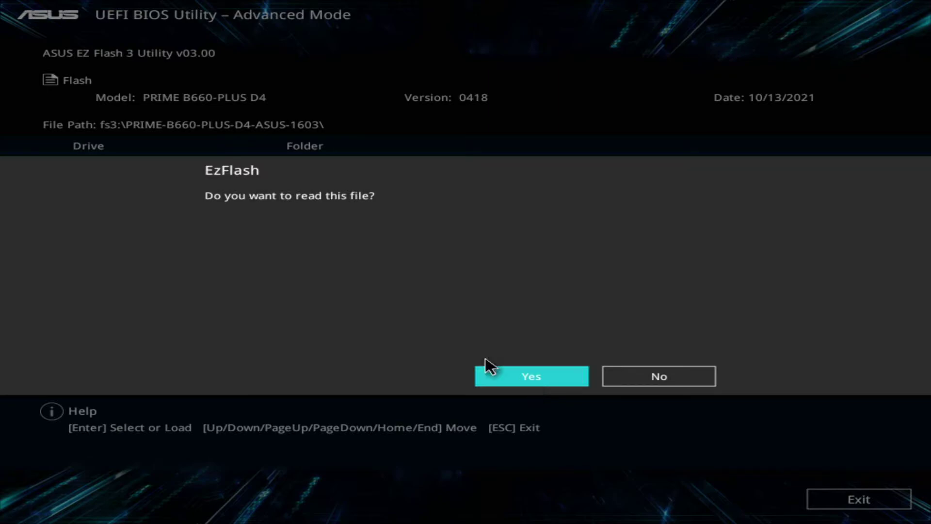
click(544, 379)
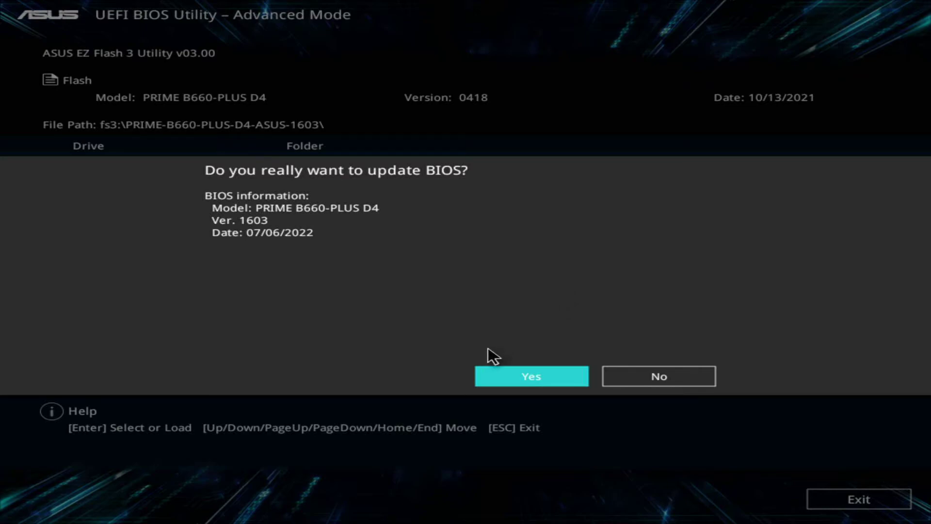
Confirm the update to BIOS version 1603 and let EZ Flash 3 flash it.
click(538, 382)
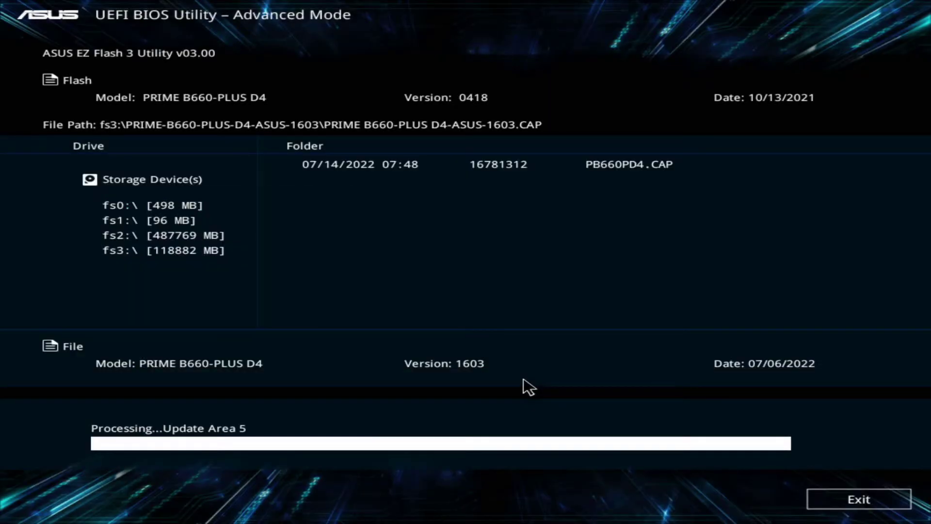